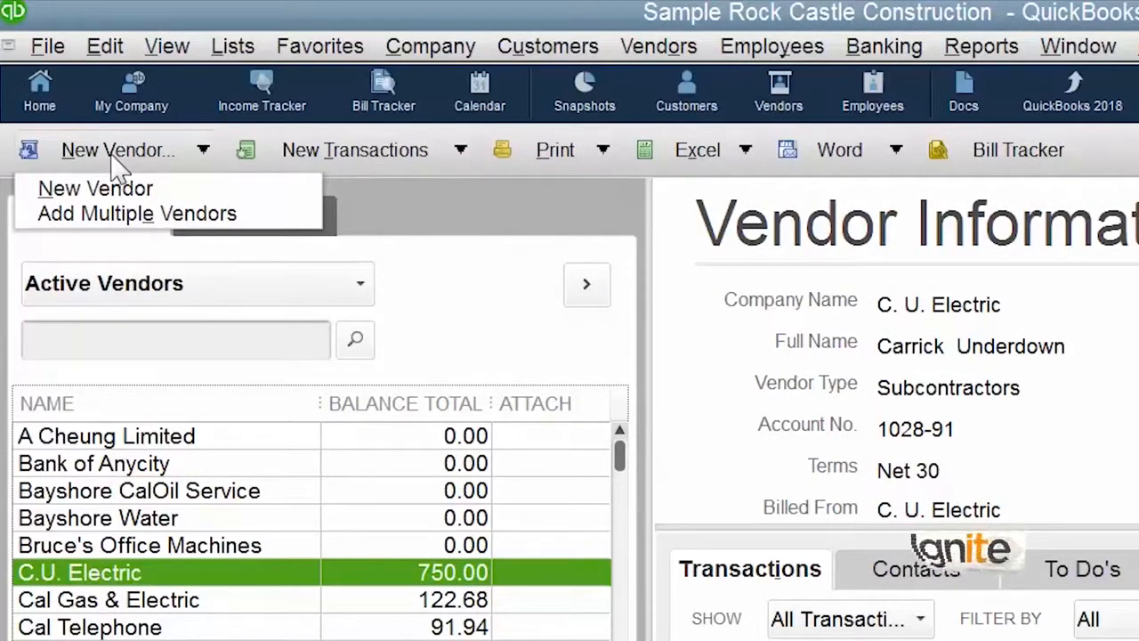
# - Choose New Vendor from the New Vendor dropdown to get a blank vendor form
pyautogui.click(116, 200)
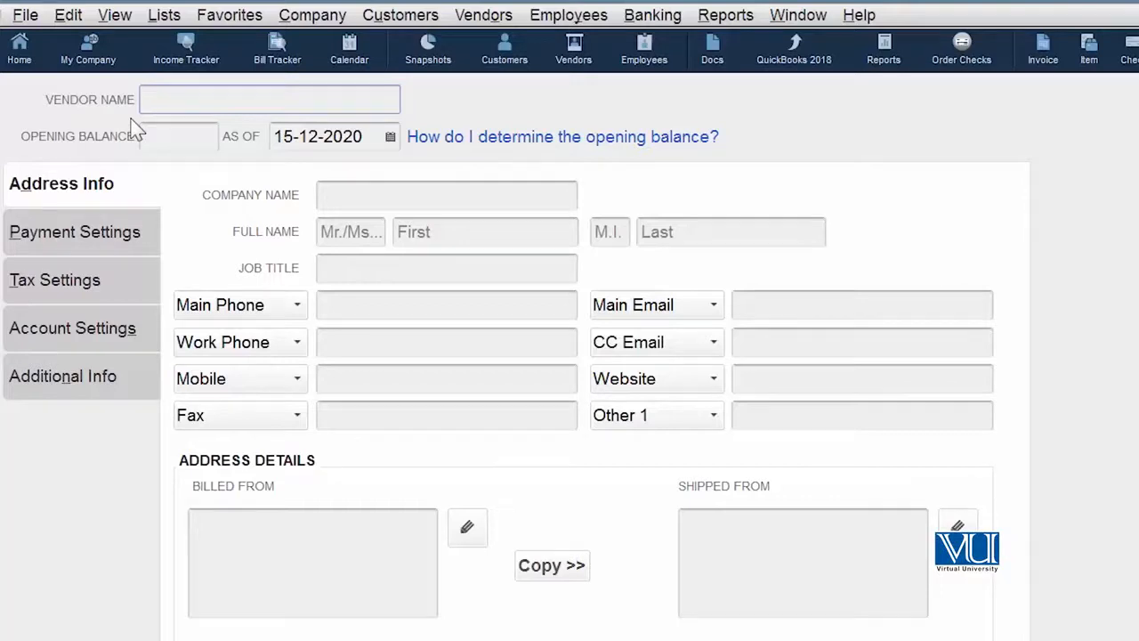
# - Enter vendor name 'Cement Supp', company name 'Cemment Supplier' and the vendor's main phone number
pyautogui.write('ement Supp')
pyautogui.click(326, 192)
pyautogui.write('Cemment Suppl')
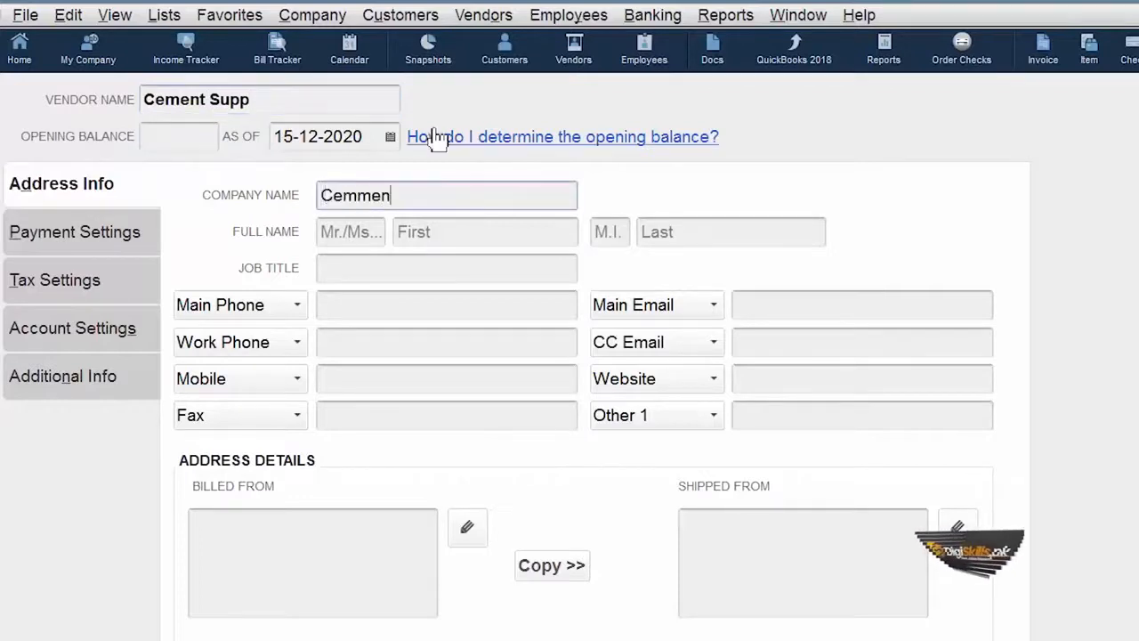
pyautogui.write('ie')
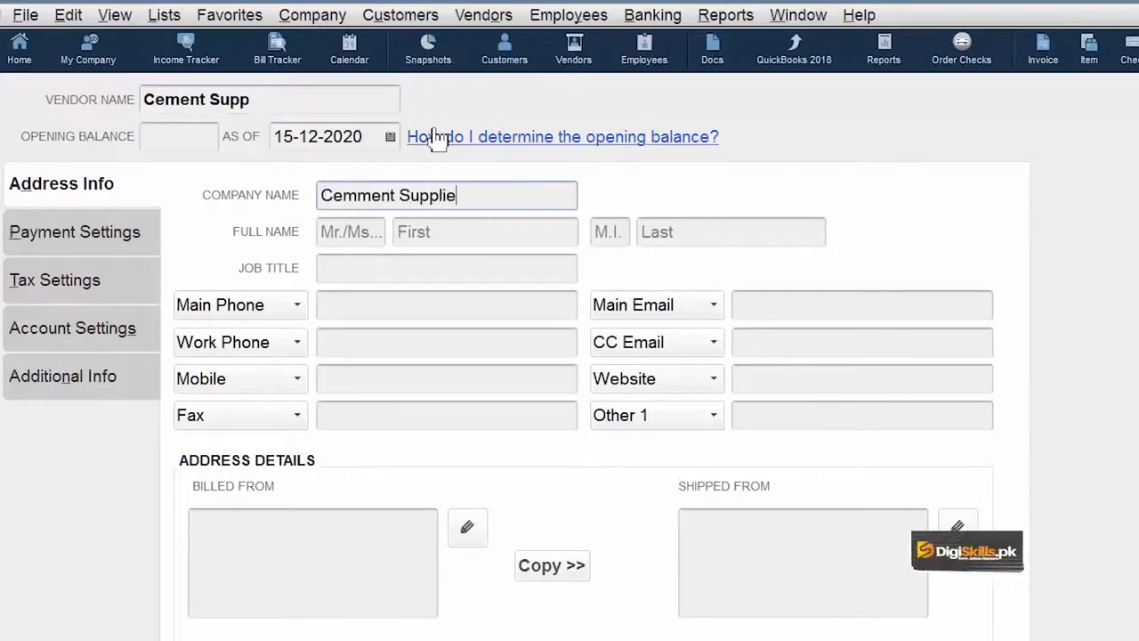
pyautogui.write('r')
pyautogui.click(437, 304)
pyautogui.press('Tab')
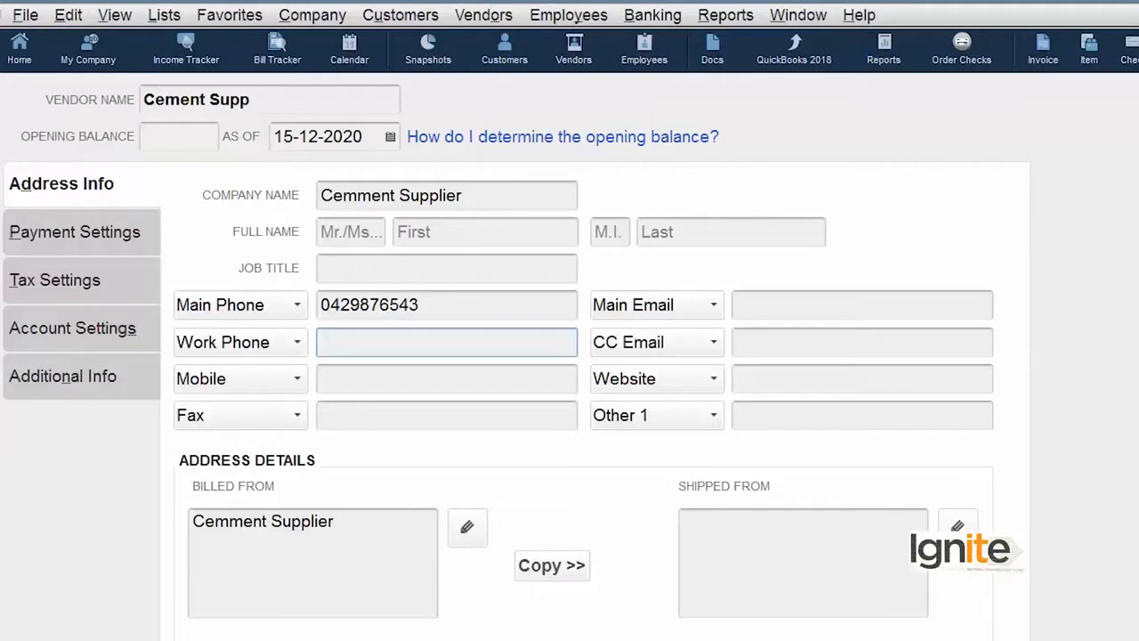
pyautogui.click(113, 237)
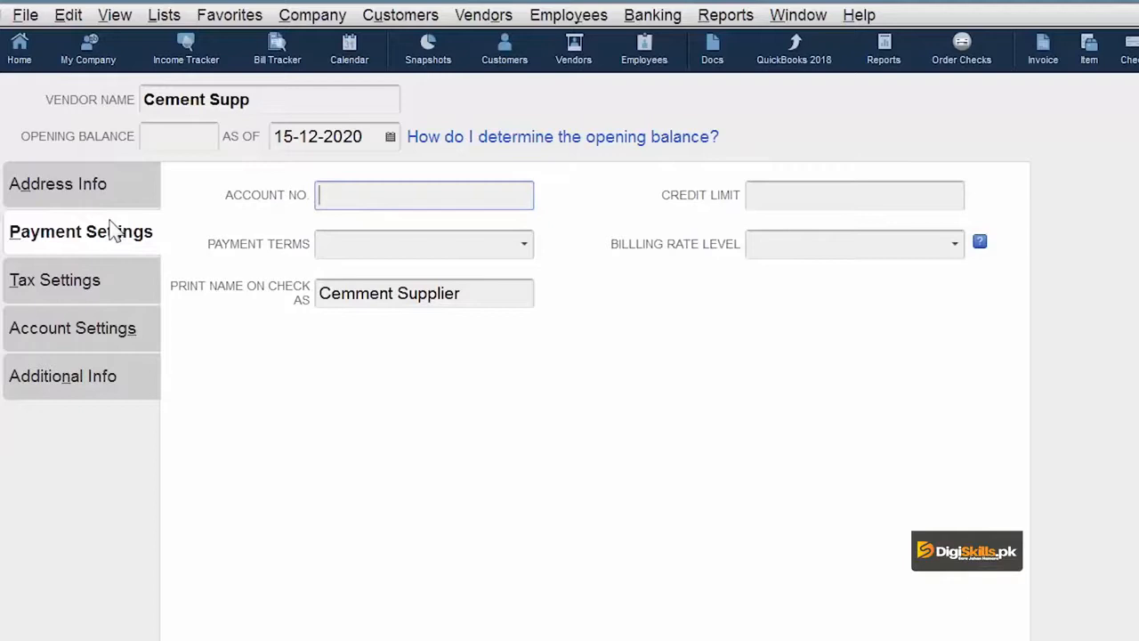
# - Set the vendor's payment terms to Net 30 and its credit limit to 1,000,000
pyautogui.click(523, 246)
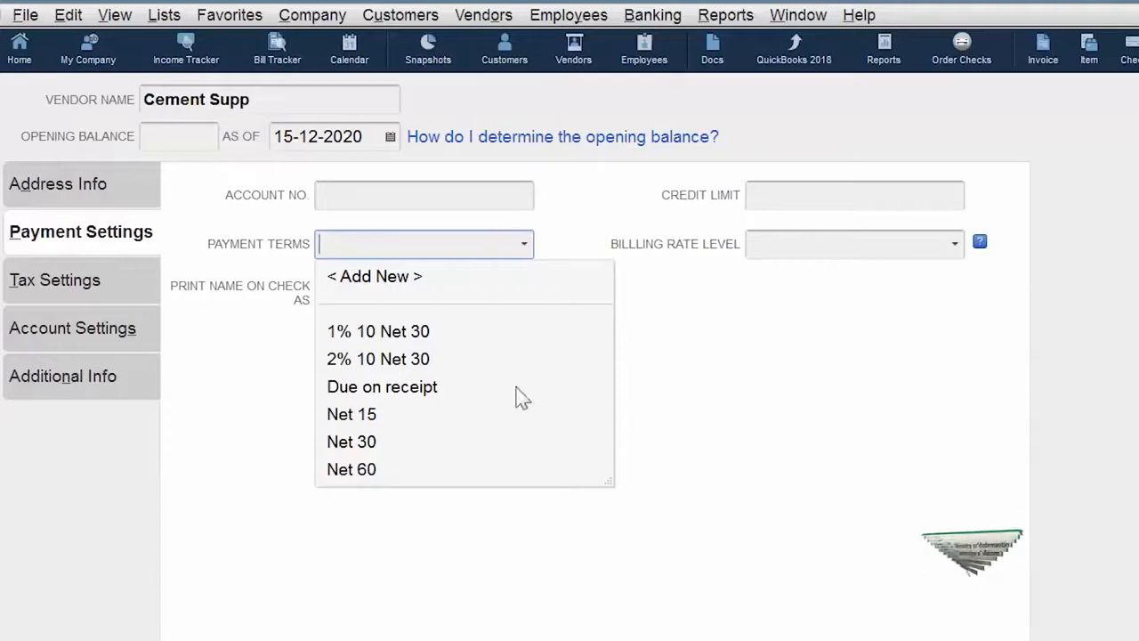
pyautogui.click(374, 446)
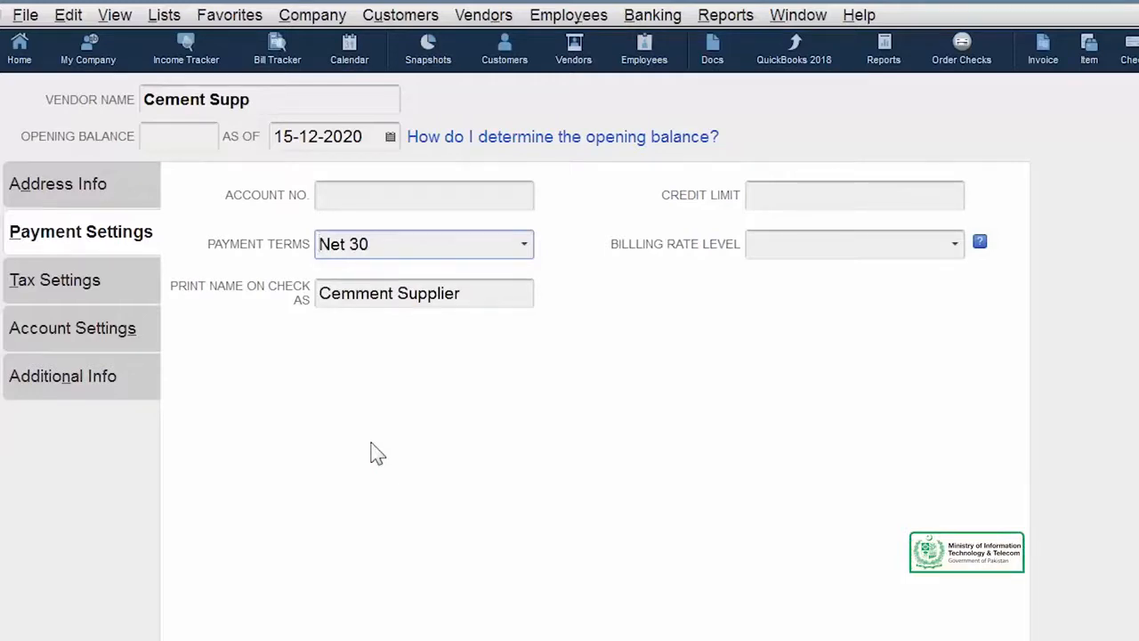
pyautogui.click(816, 198)
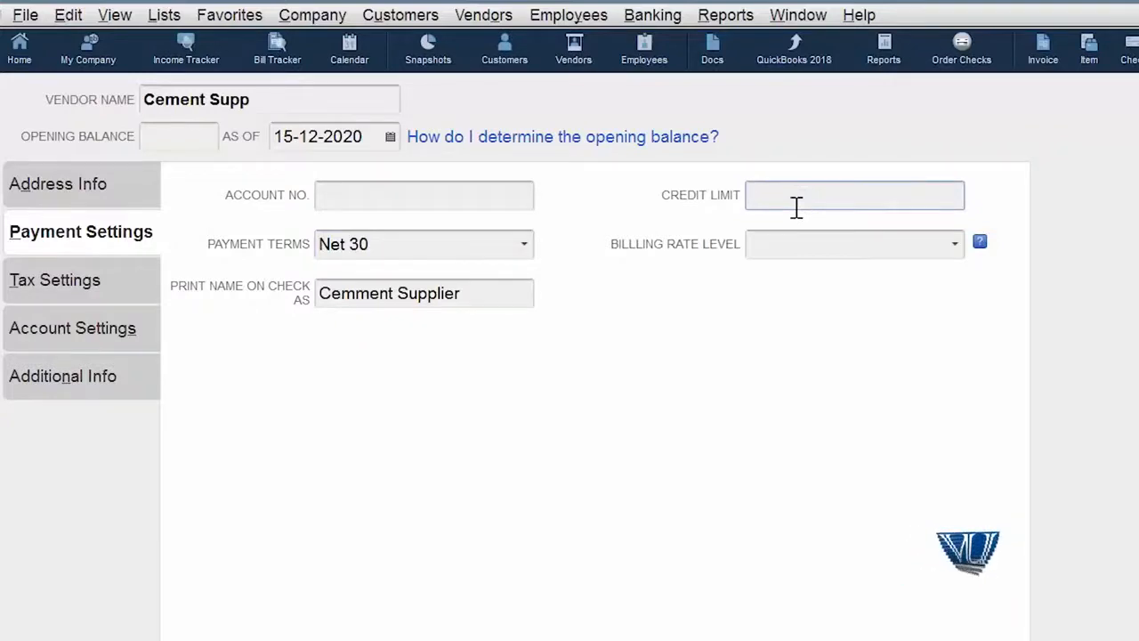
pyautogui.write('1000000')
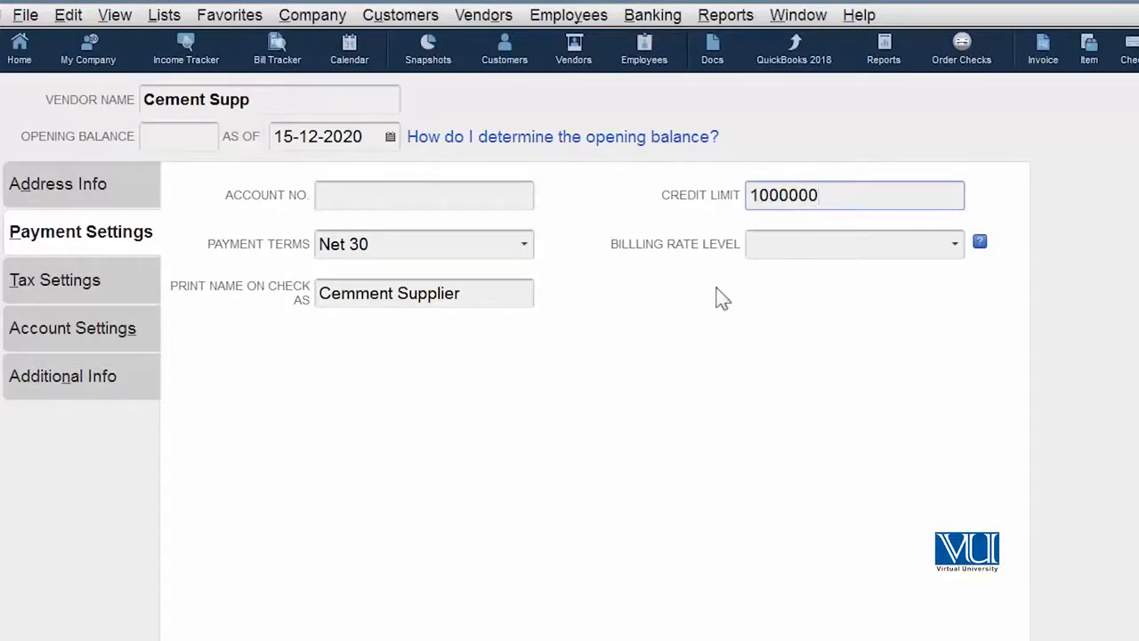
pyautogui.click(440, 195)
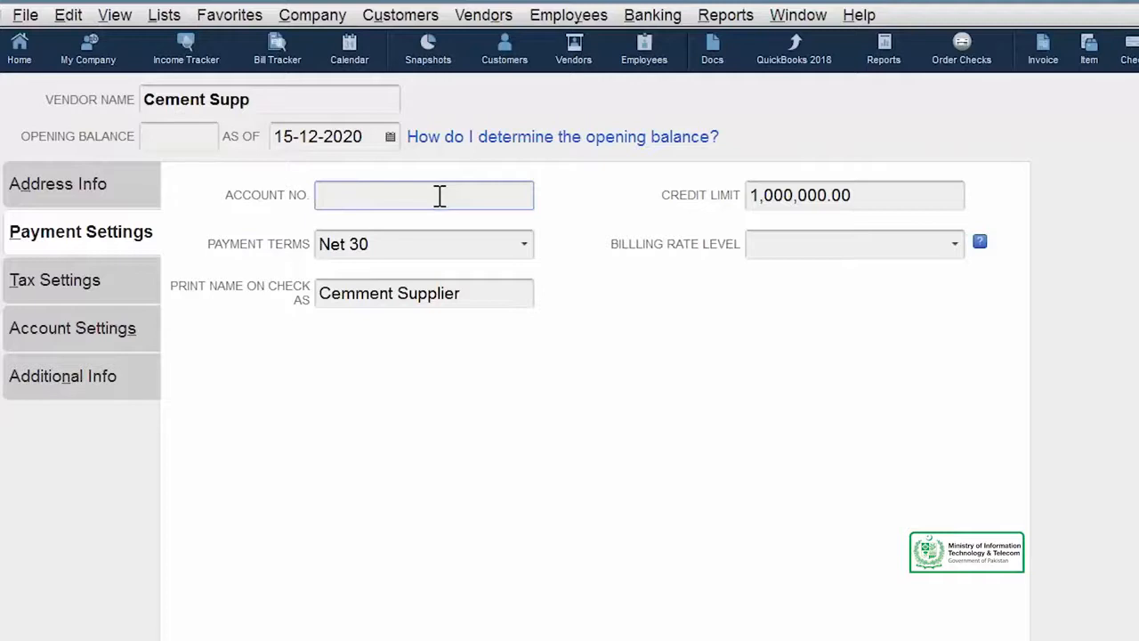
pyautogui.click(49, 294)
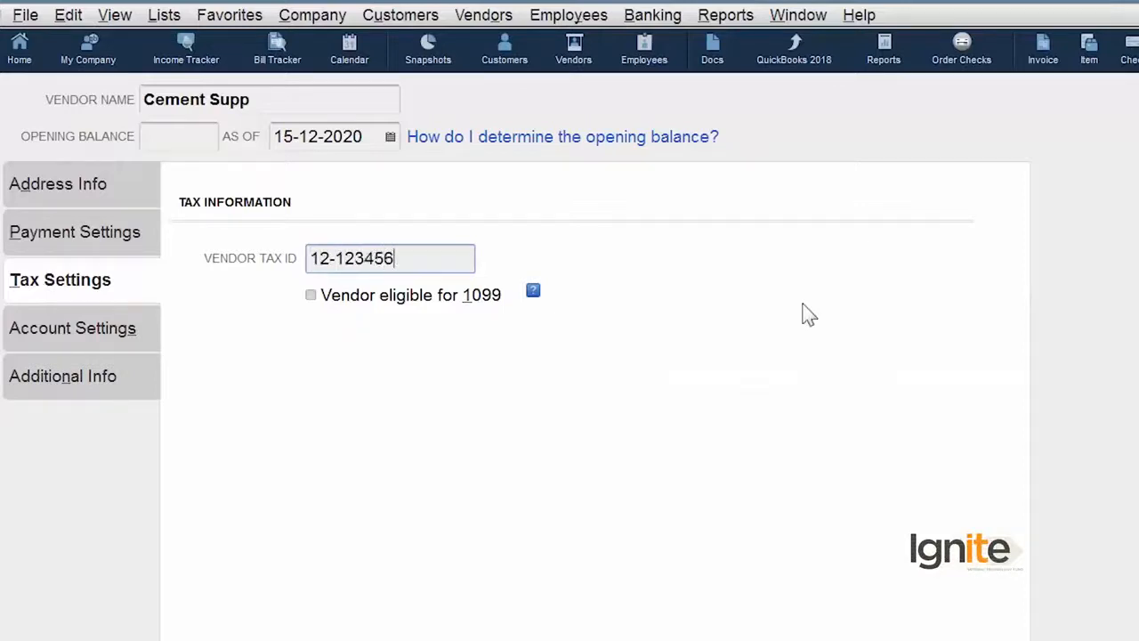
# - Show the Account Settings page of the New Vendor form
pyautogui.click(131, 336)
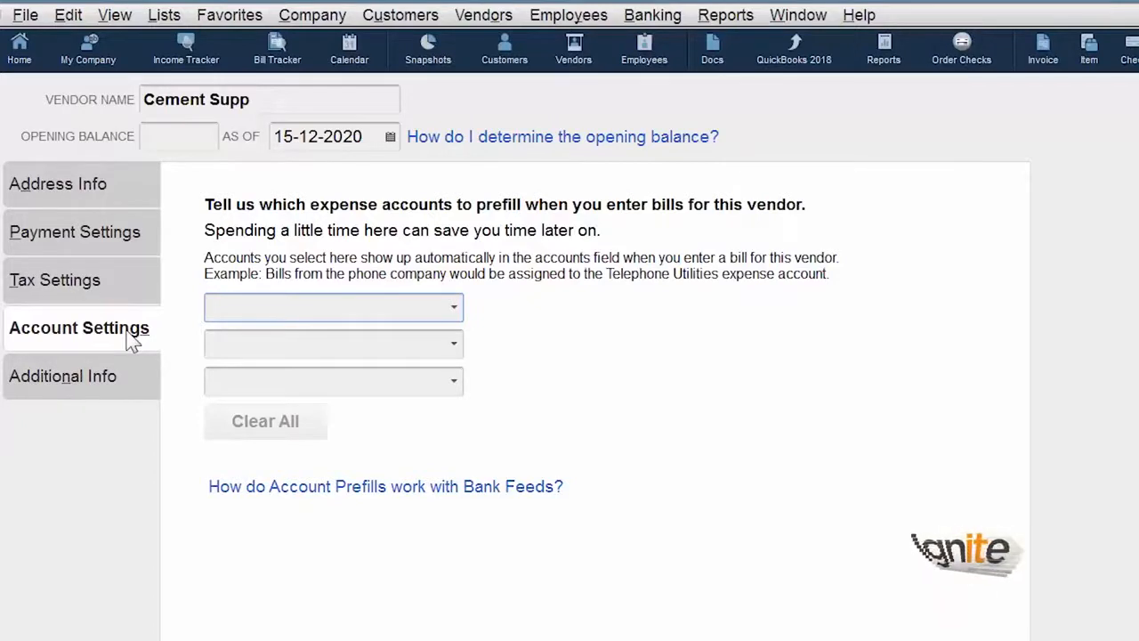
# - Look through the expense account dropdown for Job Expenses:Job Materials to prefill bills
pyautogui.click(454, 308)
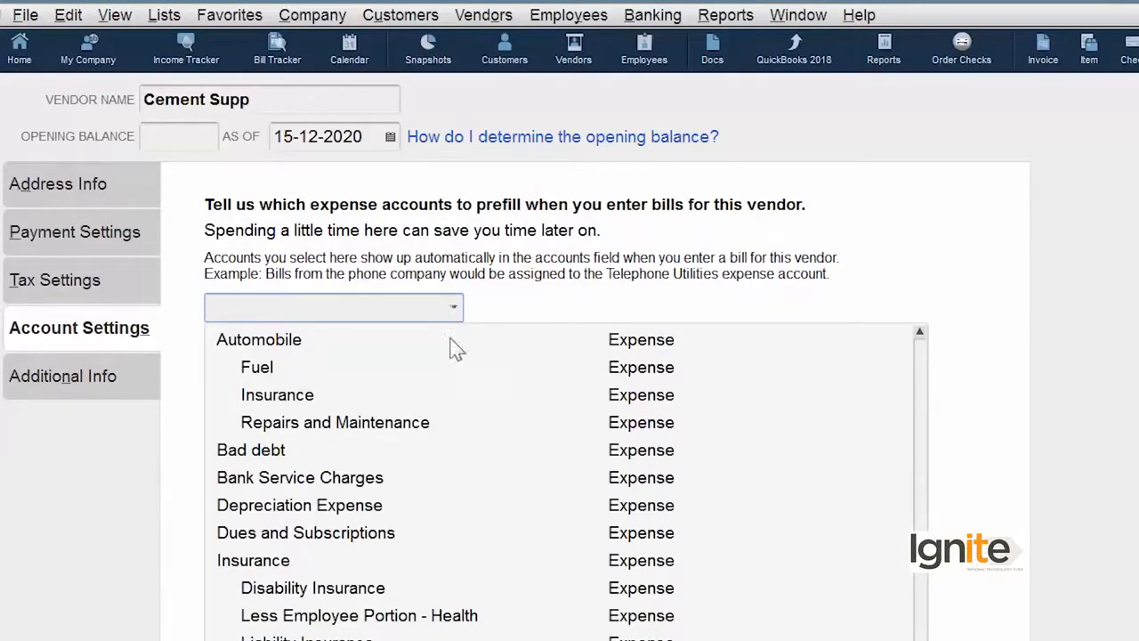
pyautogui.scroll(-6, 561, 480)
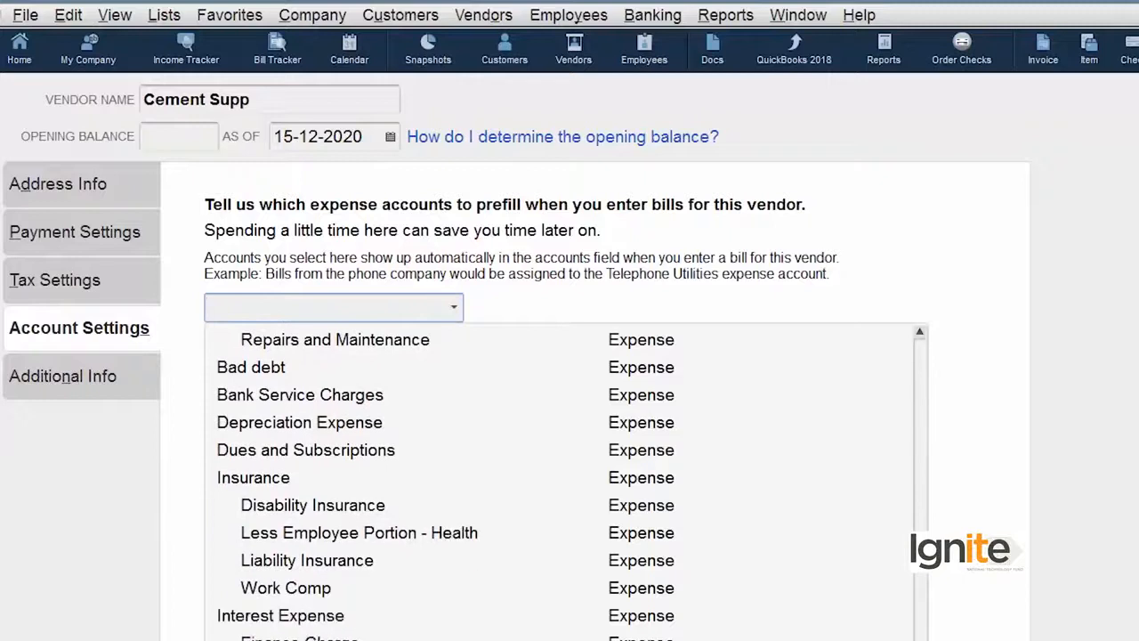
pyautogui.scroll(-5, 560, 481)
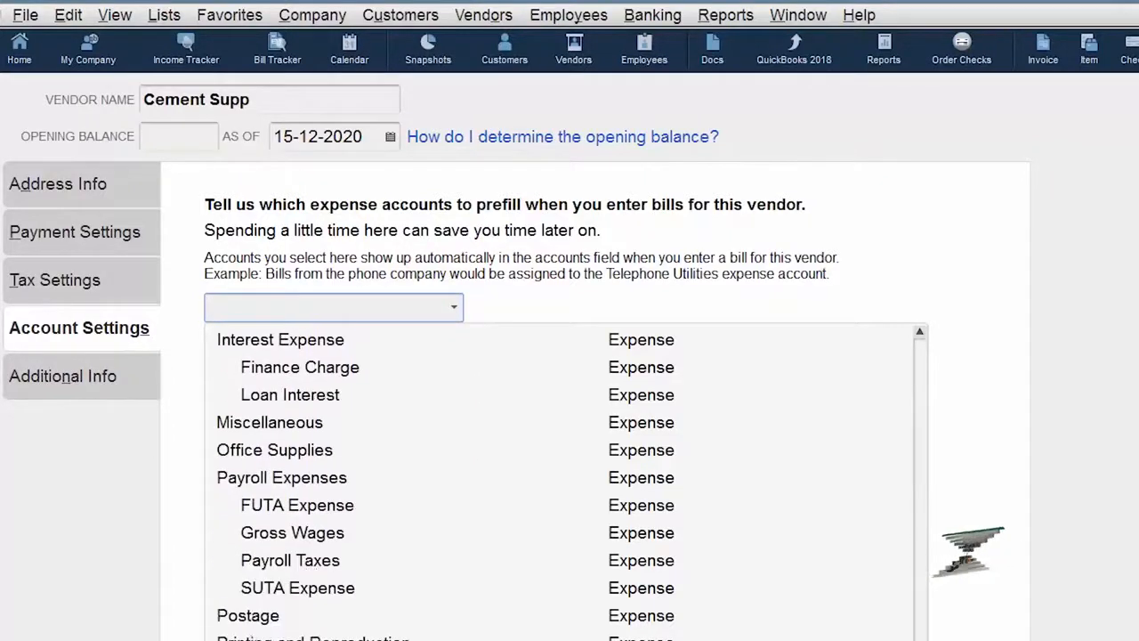
pyautogui.scroll(-2, 561, 480)
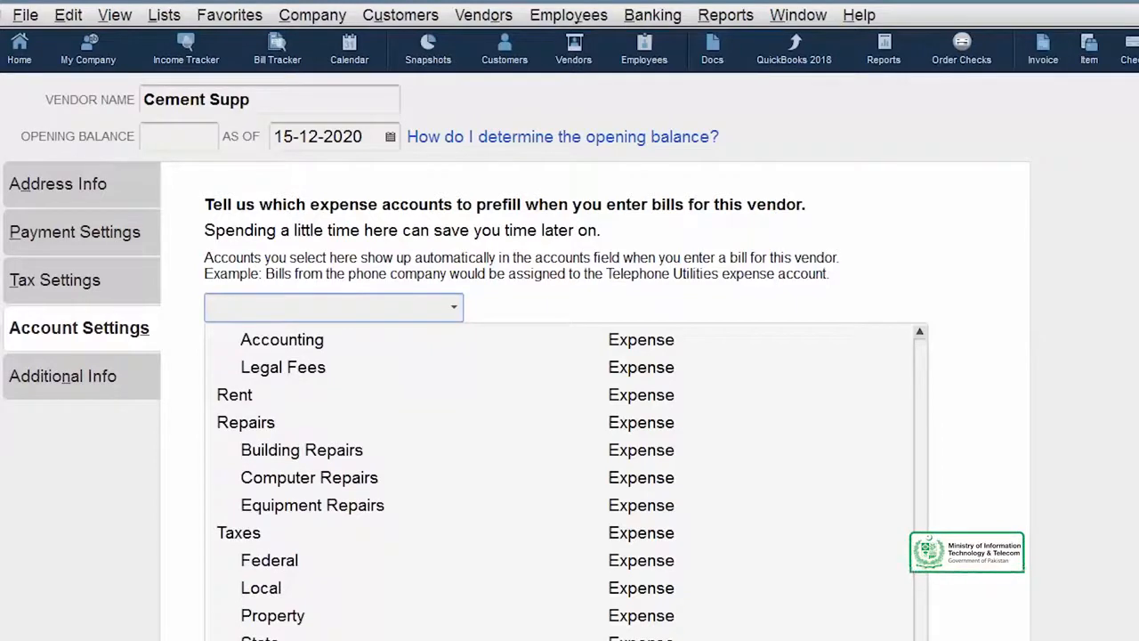
pyautogui.scroll(7, 561, 481)
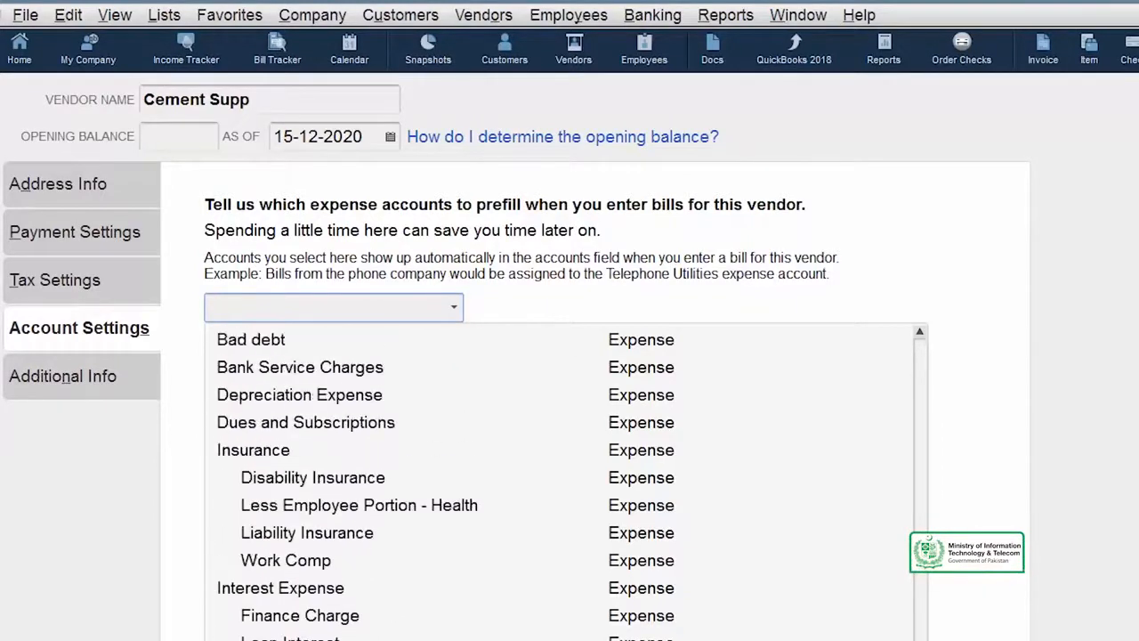
pyautogui.scroll(3, 560, 481)
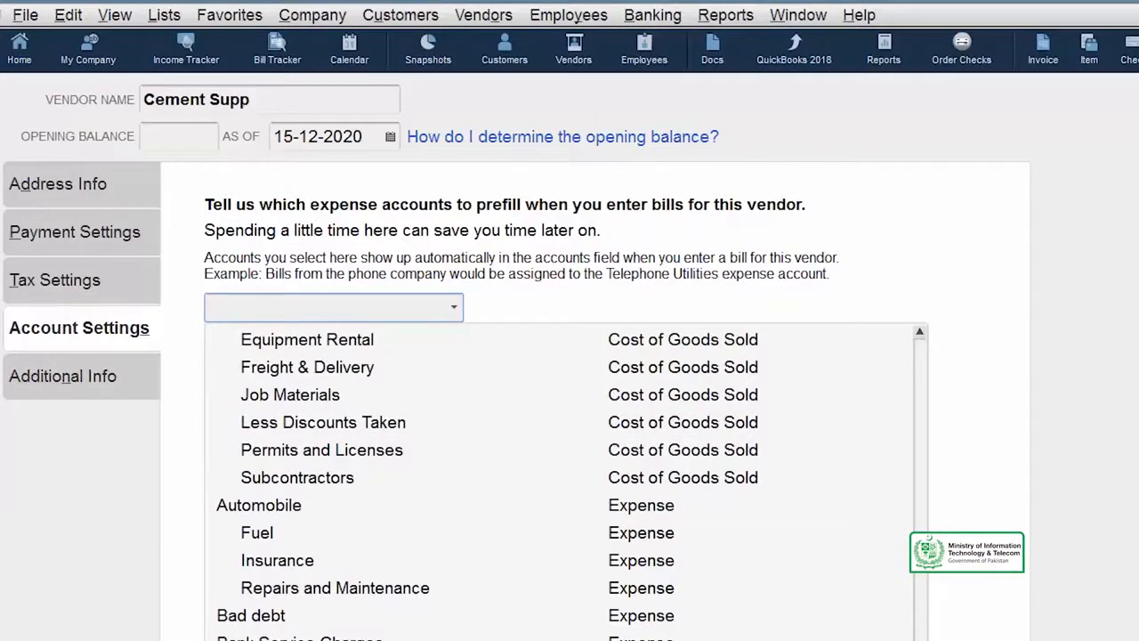
pyautogui.scroll(-3, 560, 480)
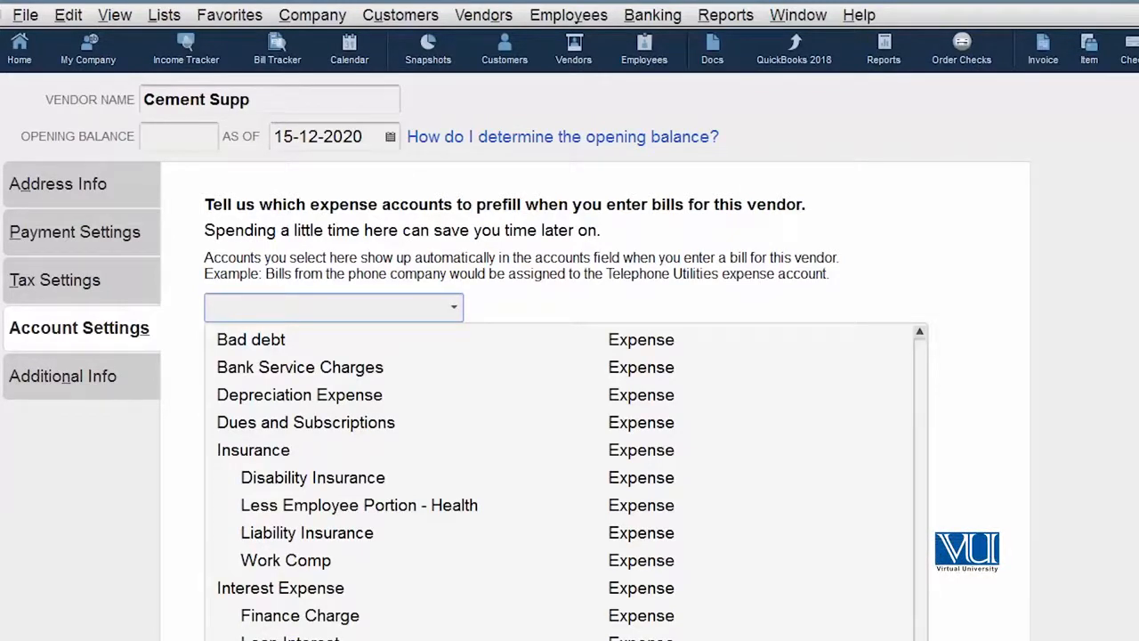
pyautogui.scroll(-5, 580, 580)
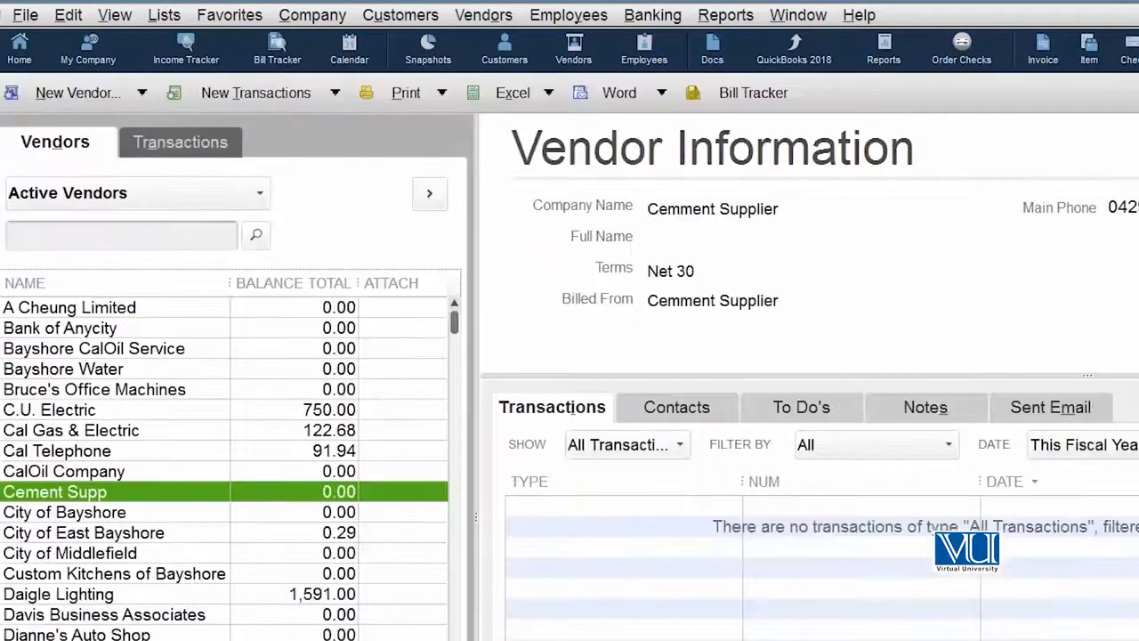
# - Edit the Cement Supp vendor record and set its vendor type to Materials
pyautogui.rightClick(113, 500)
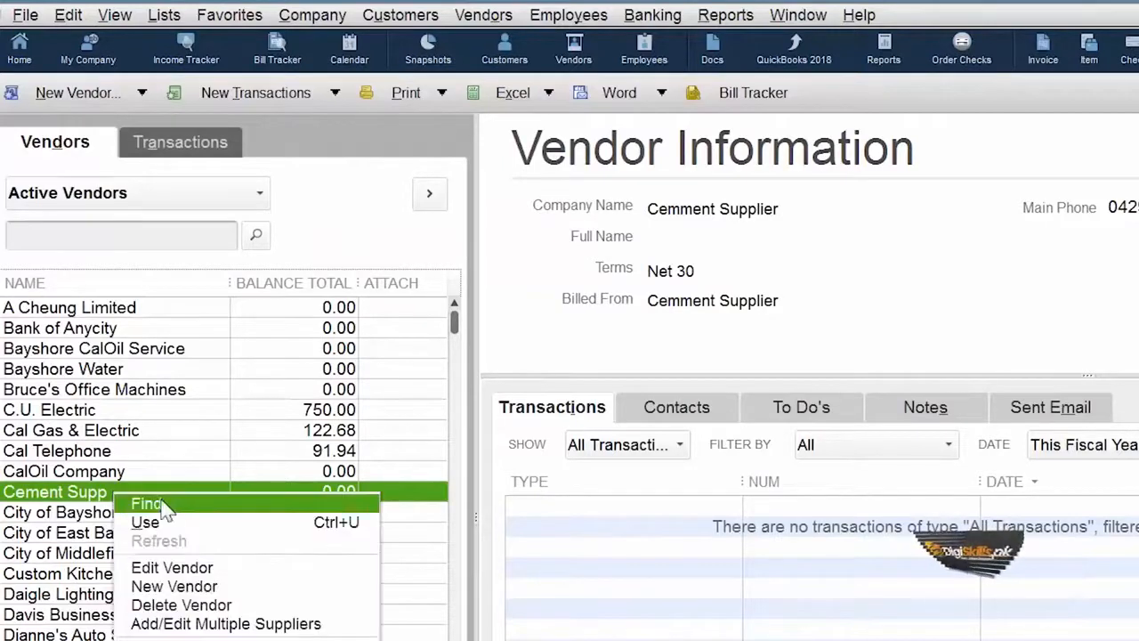
pyautogui.click(239, 569)
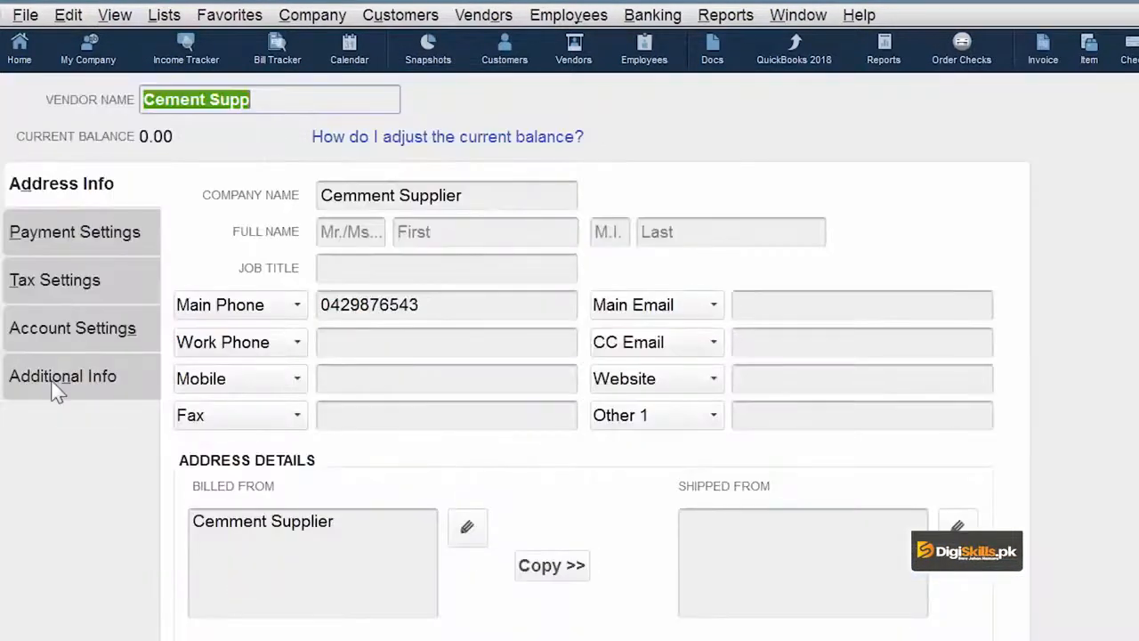
pyautogui.click(55, 391)
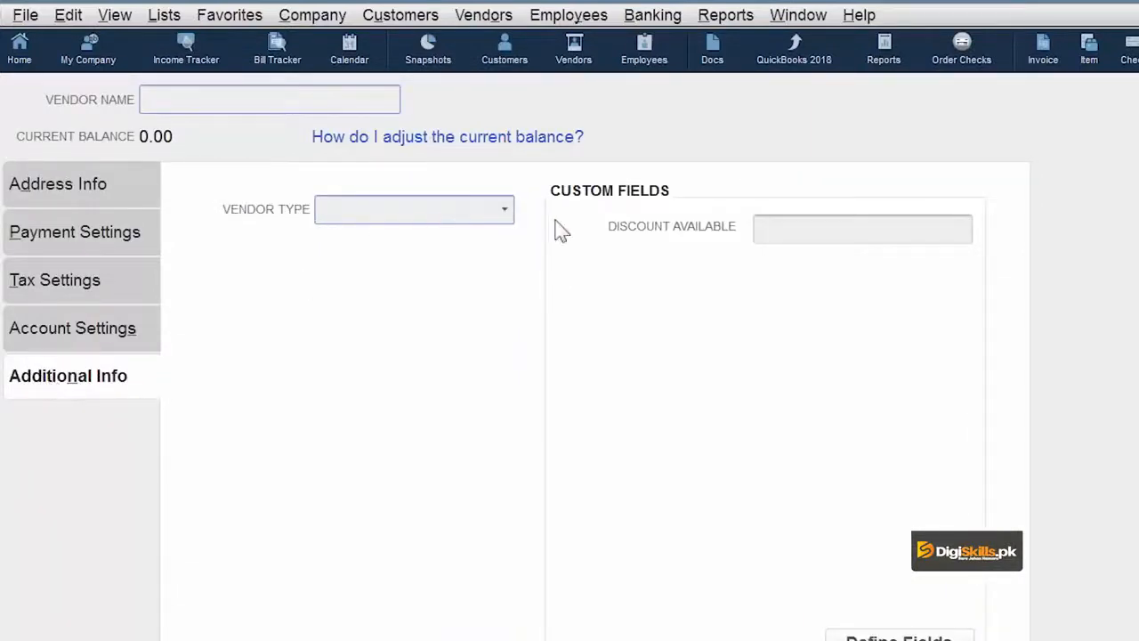
pyautogui.click(505, 213)
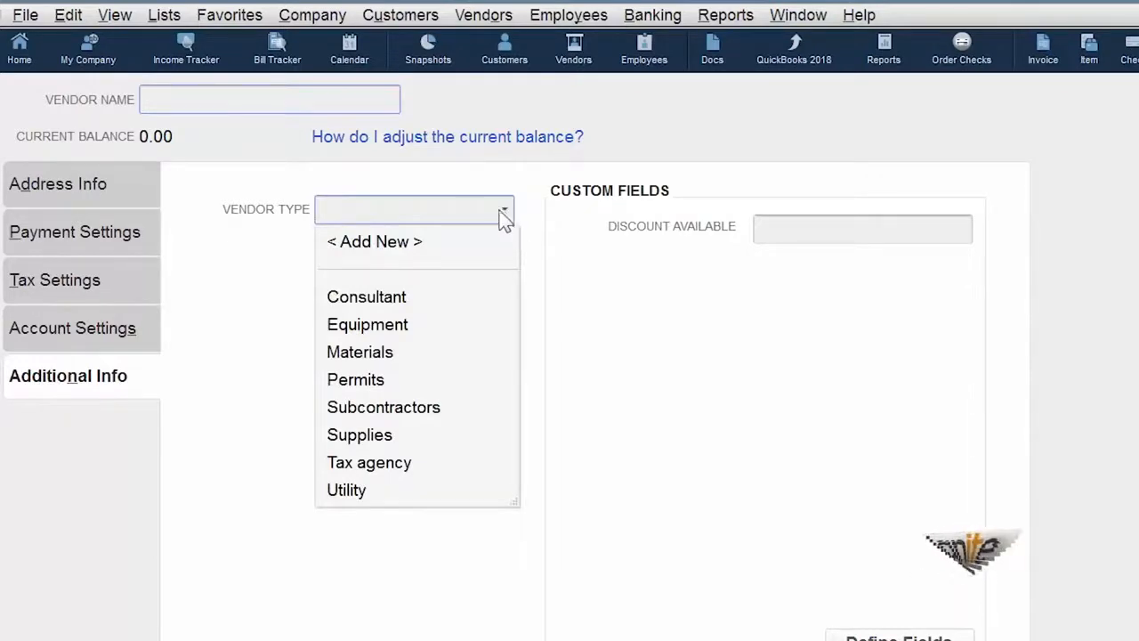
pyautogui.click(389, 356)
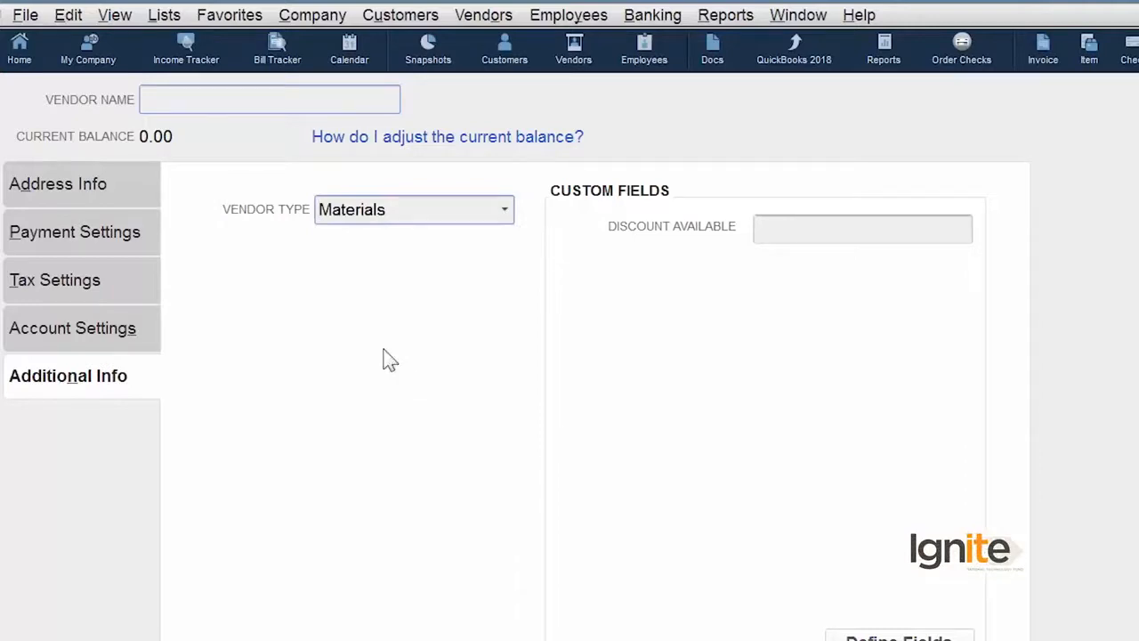
pyautogui.click(506, 211)
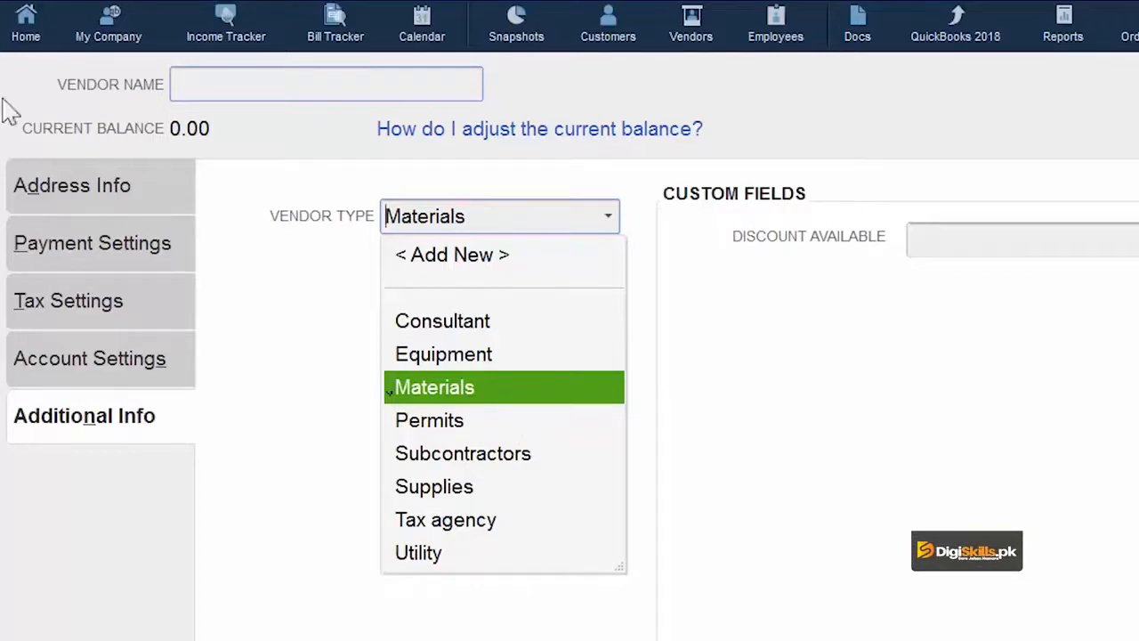
pyautogui.click(96, 196)
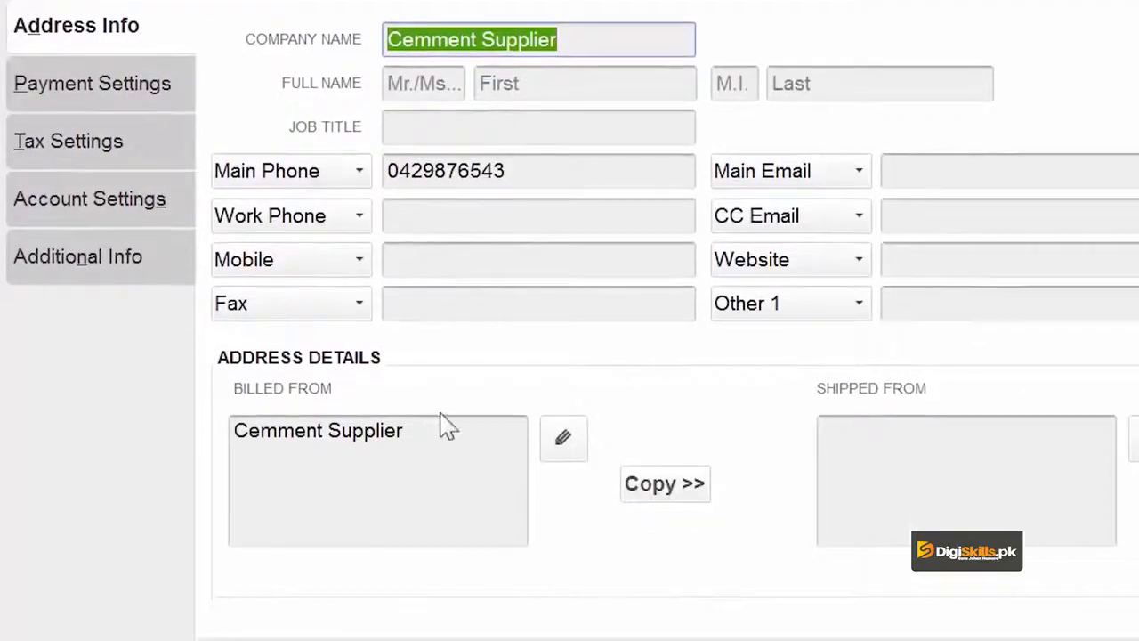
# - Replace the billed-from address with 'Ferozpur Road' and 'LAhore' on separate lines
pyautogui.moveTo(433, 565); pyautogui.dragTo(73, 514)
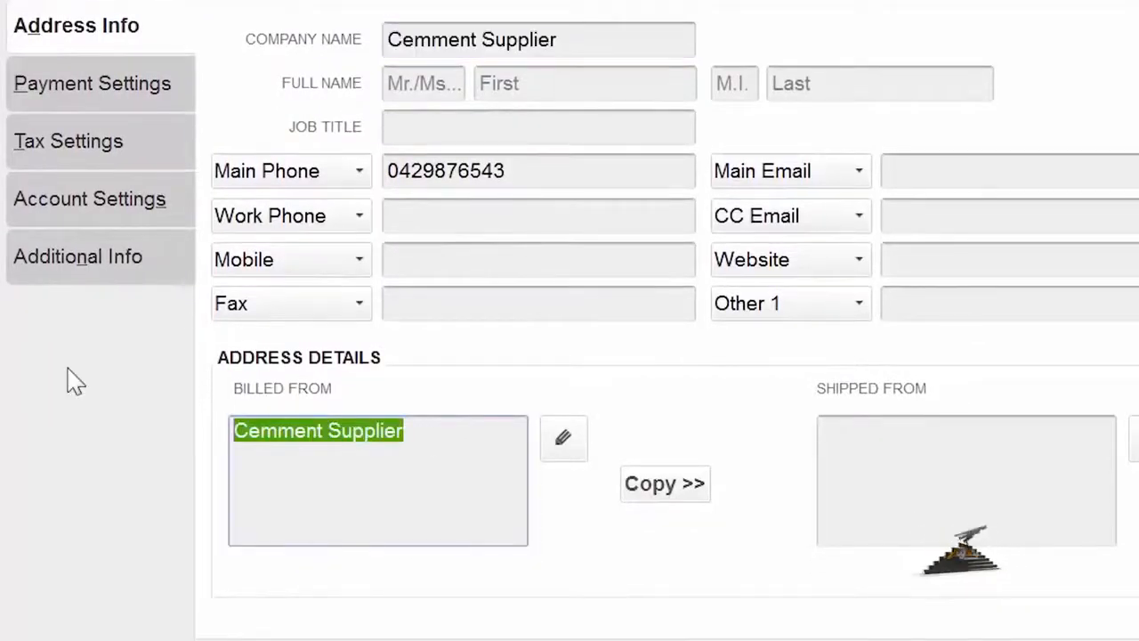
pyautogui.write('Fer')
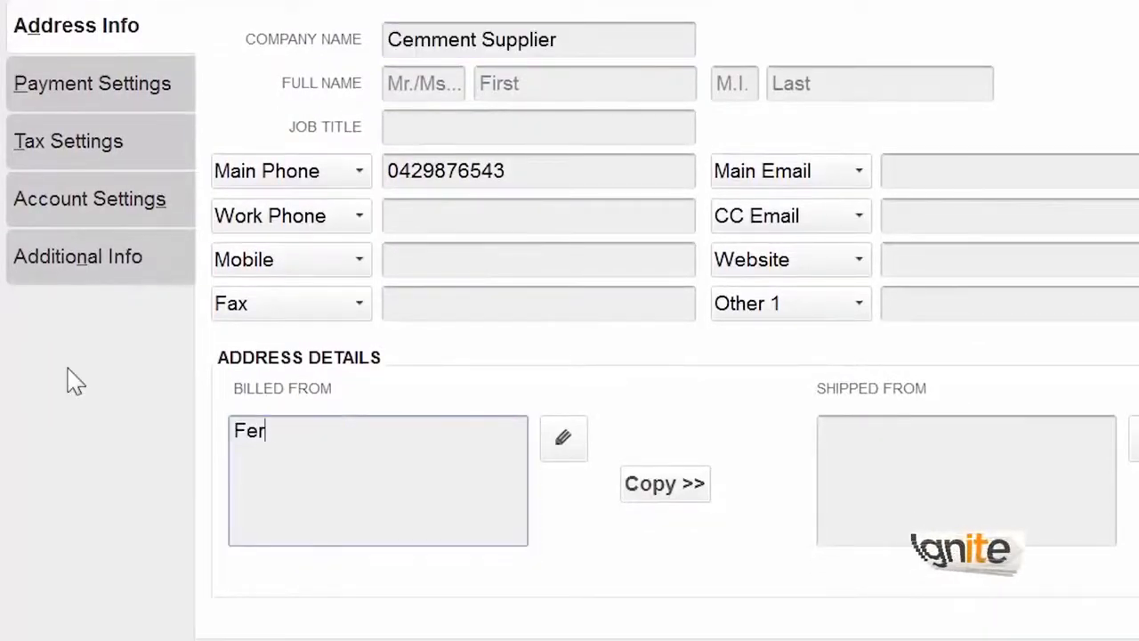
pyautogui.write('ozpur Road')
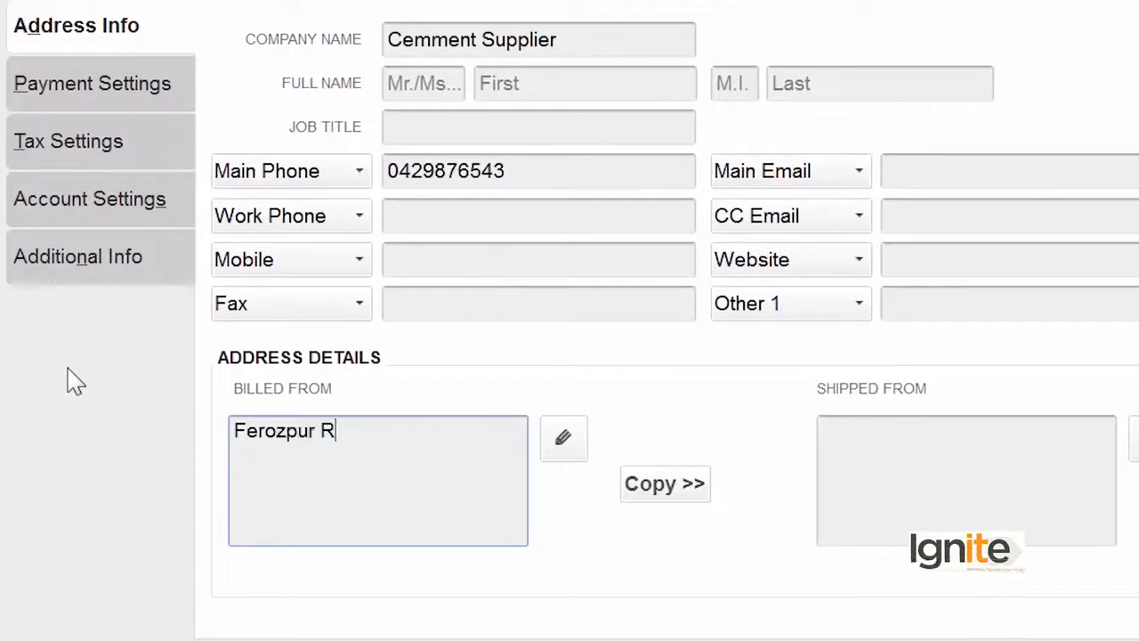
pyautogui.press('Return')
pyautogui.write('LAhore')
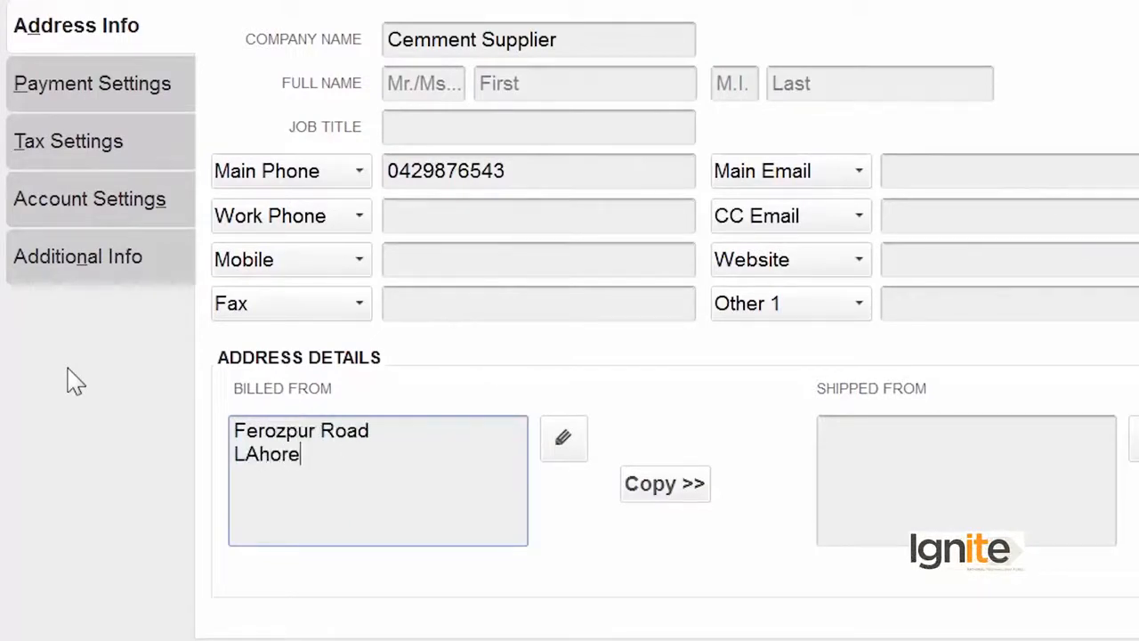
# - Copy the address to shipping, correct Lahore, add state Punjab, and save the vendor
pyautogui.click(638, 492)
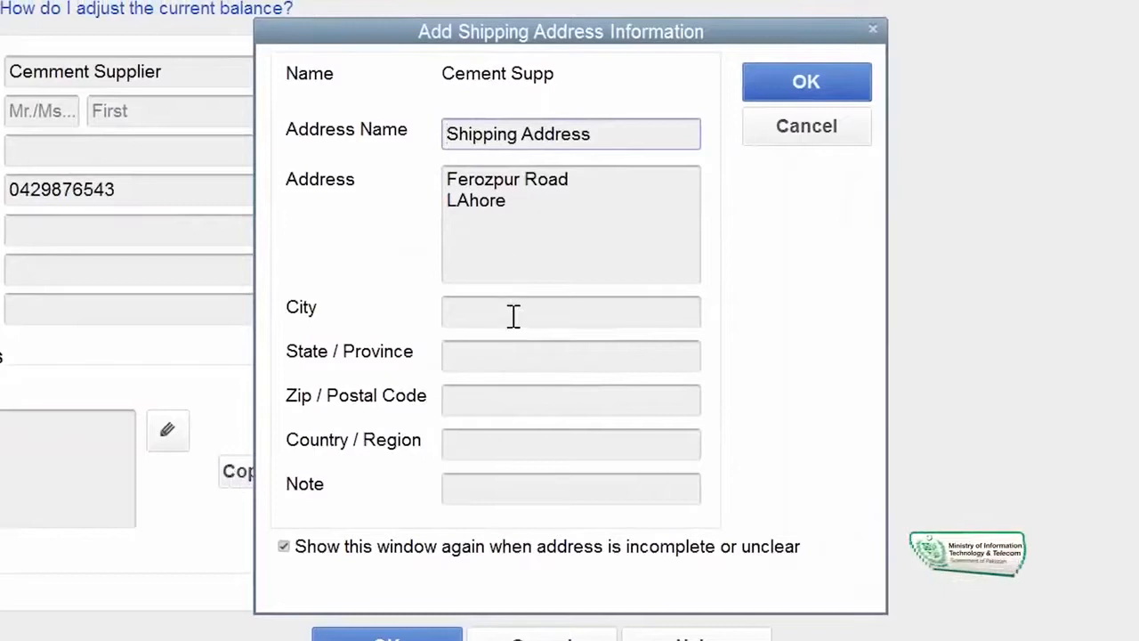
pyautogui.click(459, 200)
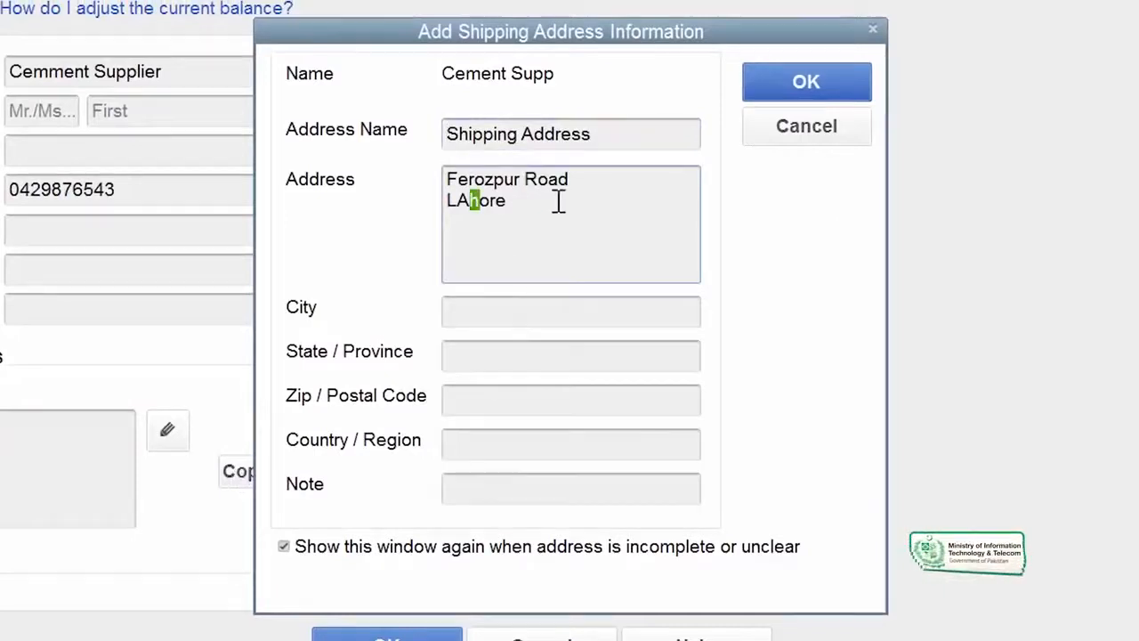
pyautogui.click(504, 356)
pyautogui.write('Punjab')
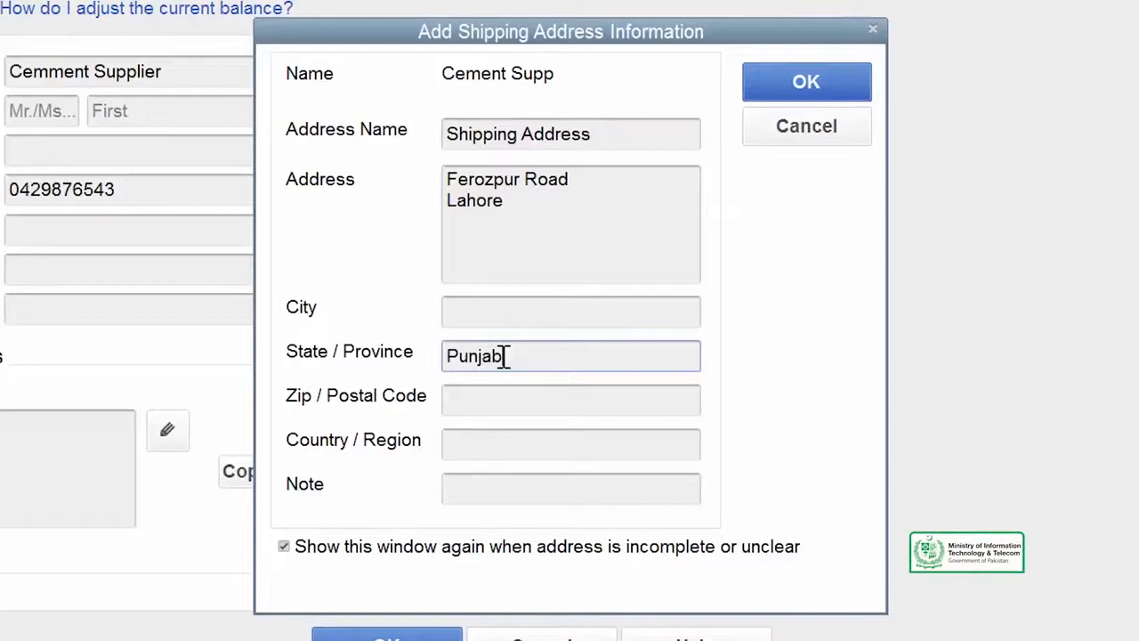
pyautogui.click(804, 83)
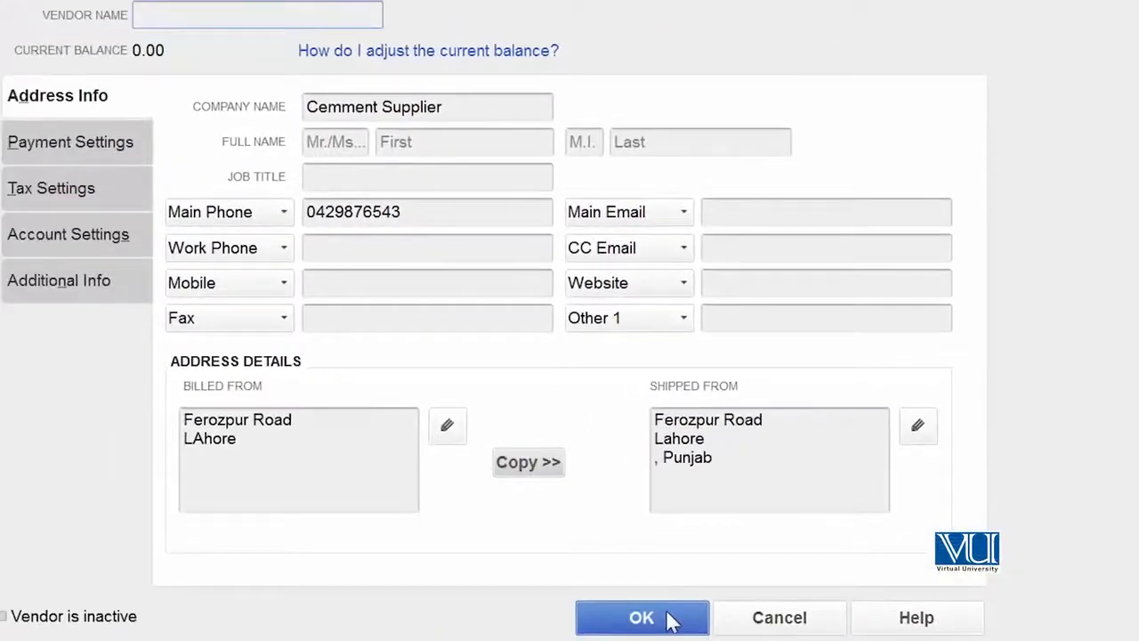
pyautogui.click(669, 621)
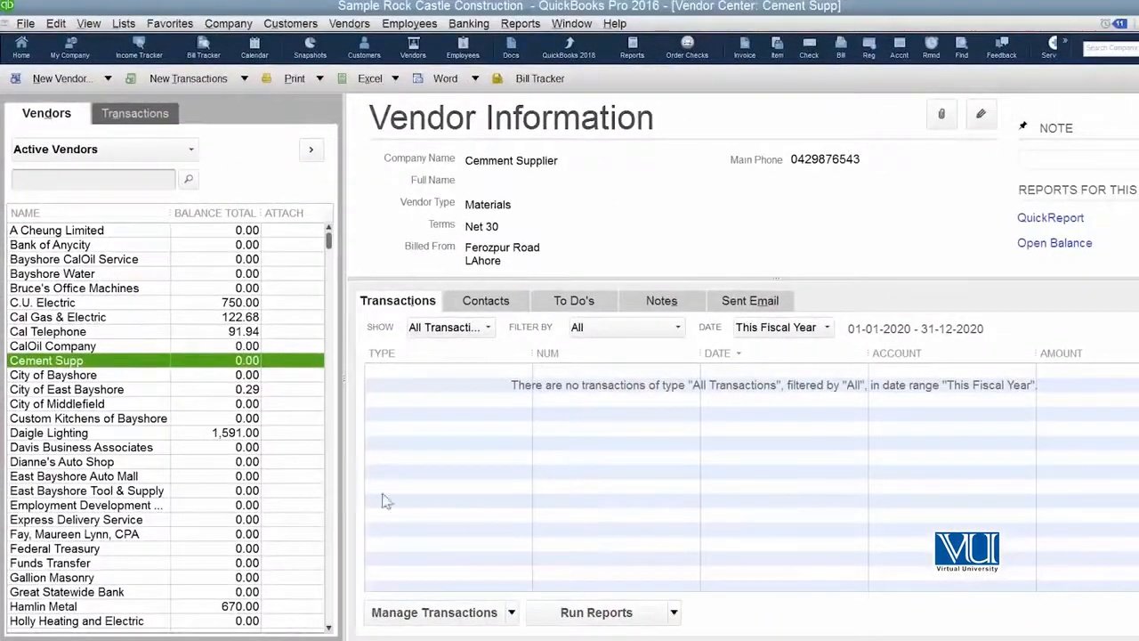